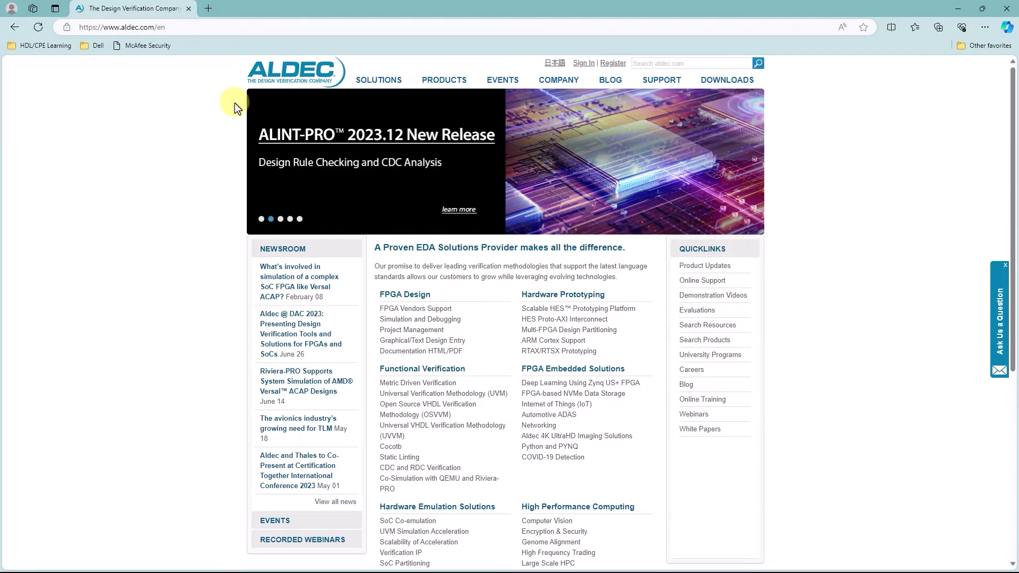
Step: Go from Products > University Programs to the Active-HDL Student Edition page and scroll through it
mouse_move(438, 85)
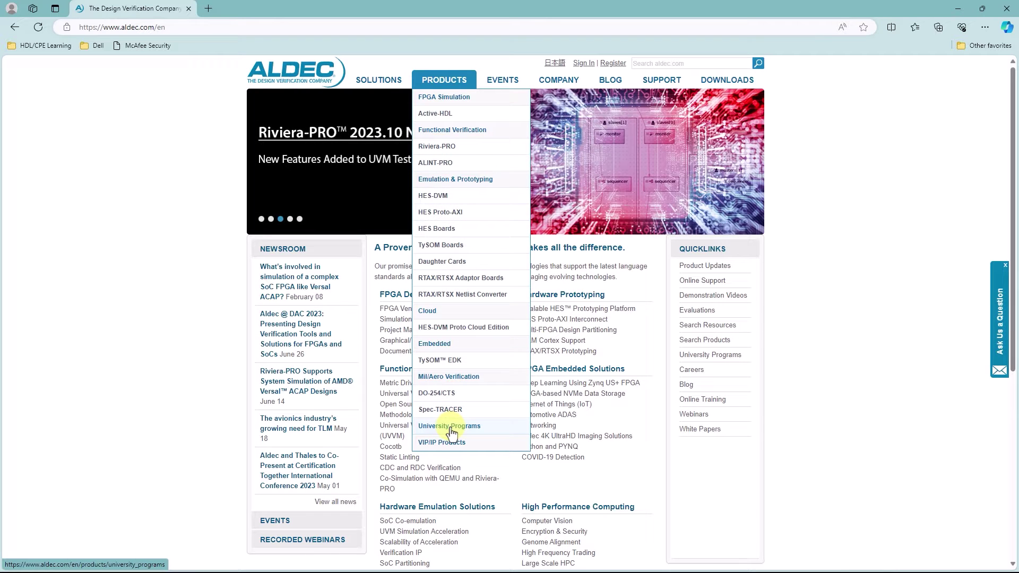
left_click(450, 427)
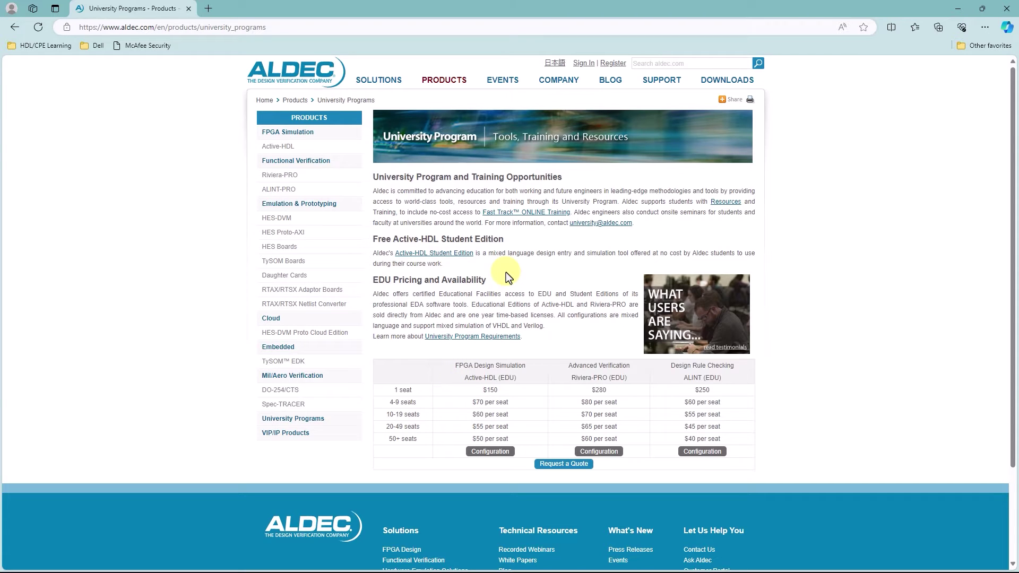
left_click(459, 253)
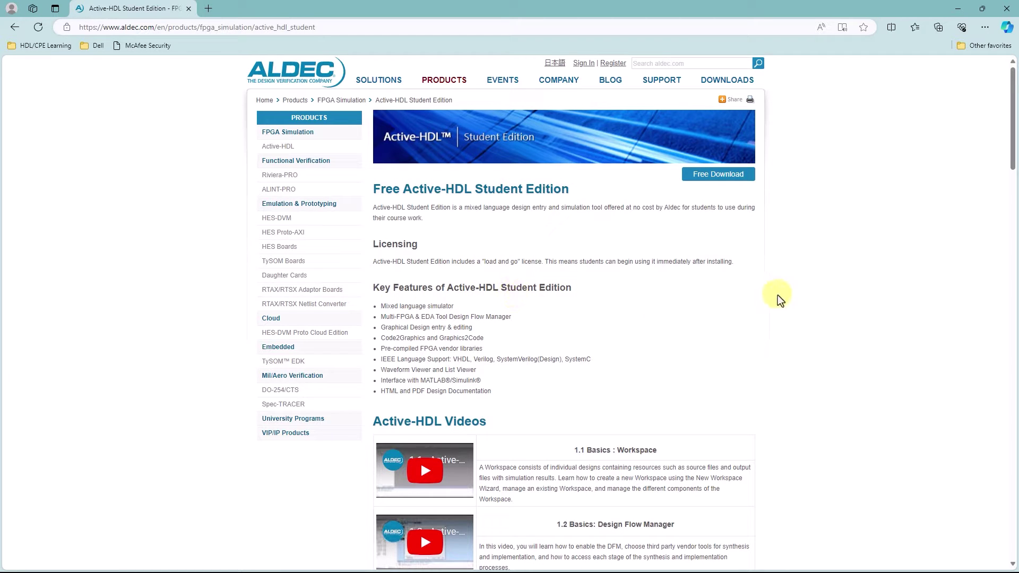
scroll(795, 288, "down", 10)
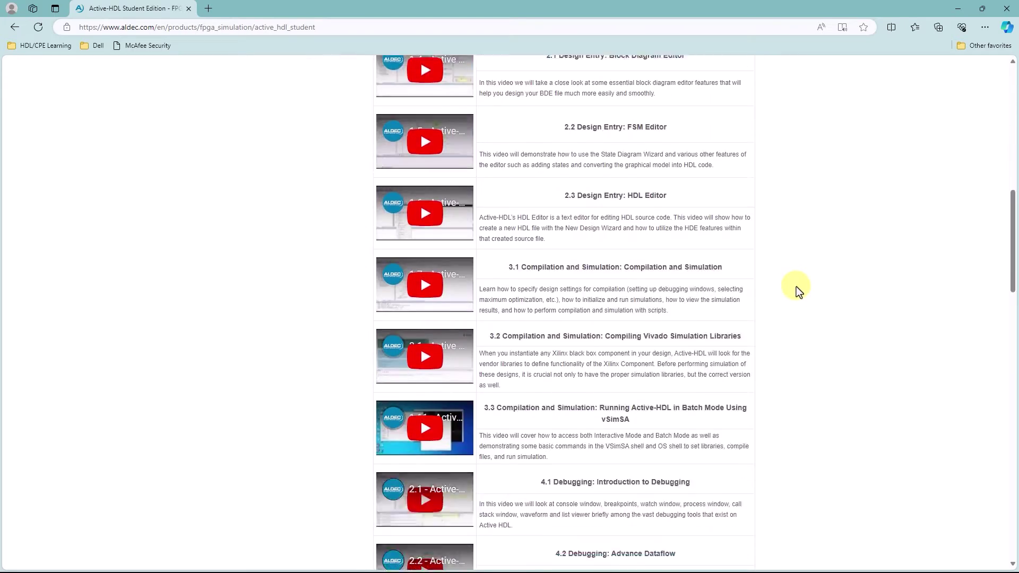
scroll(796, 287, "down", 14)
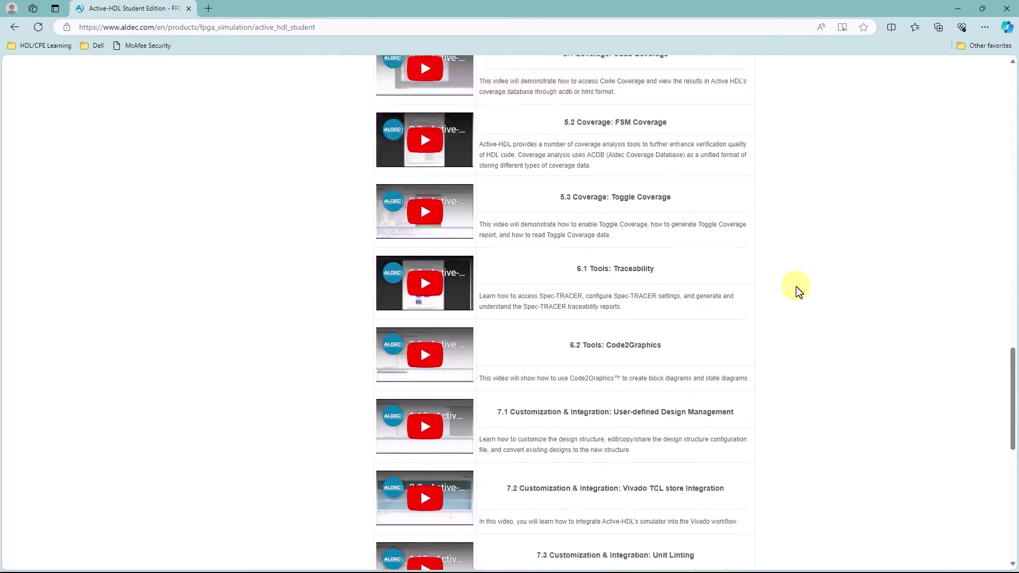
scroll(796, 287, "up", 20)
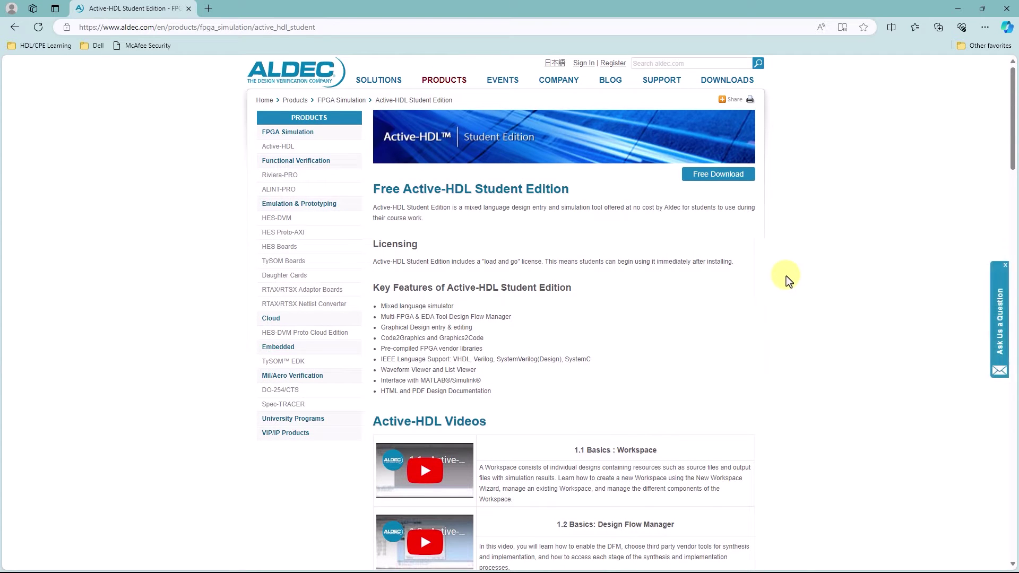
Step: Open the Free Download registration form, autofill it with saved details, and submit it
left_click(705, 184)
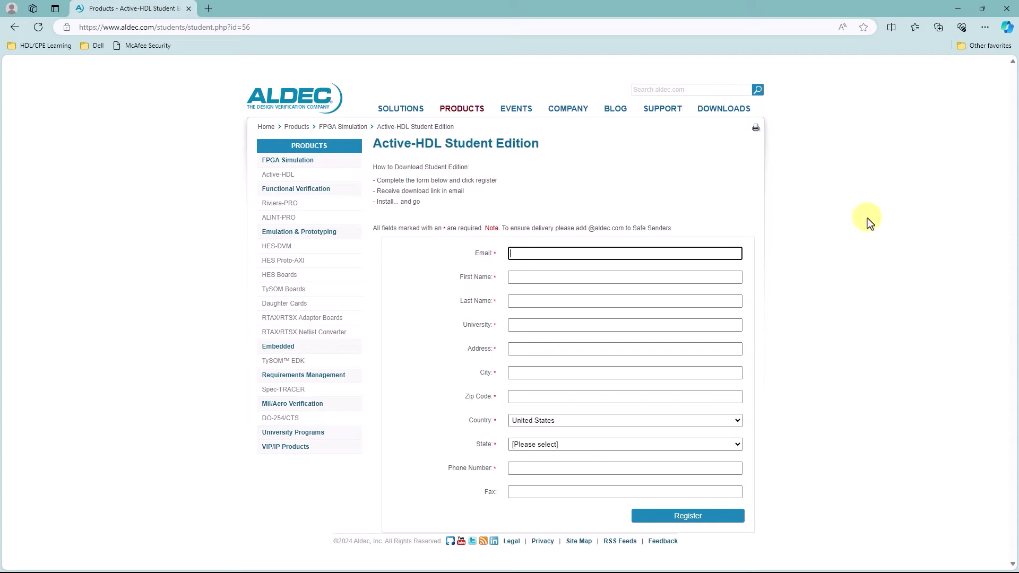
key("Down")
key("Return")
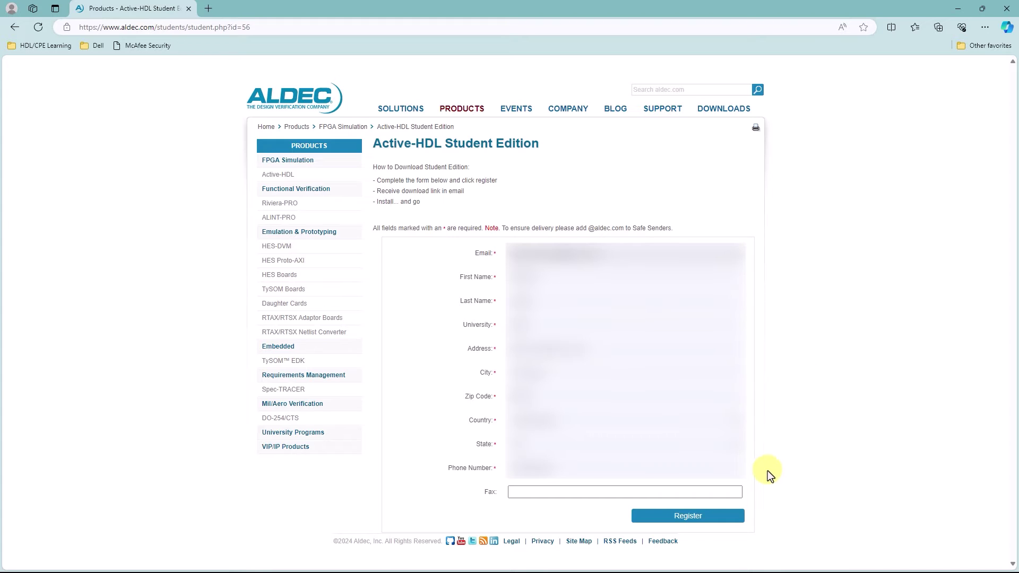
left_click(683, 522)
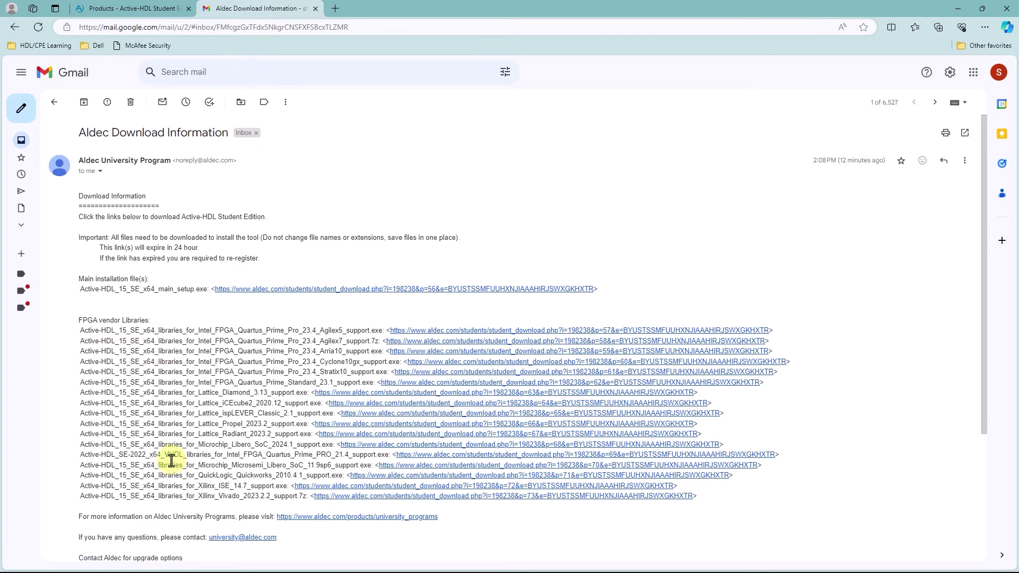
Step: Follow the email's main_setup.exe link and submit the captcha to download Active-HDL_15_SE_x64_main_setup.exe
left_click(317, 293)
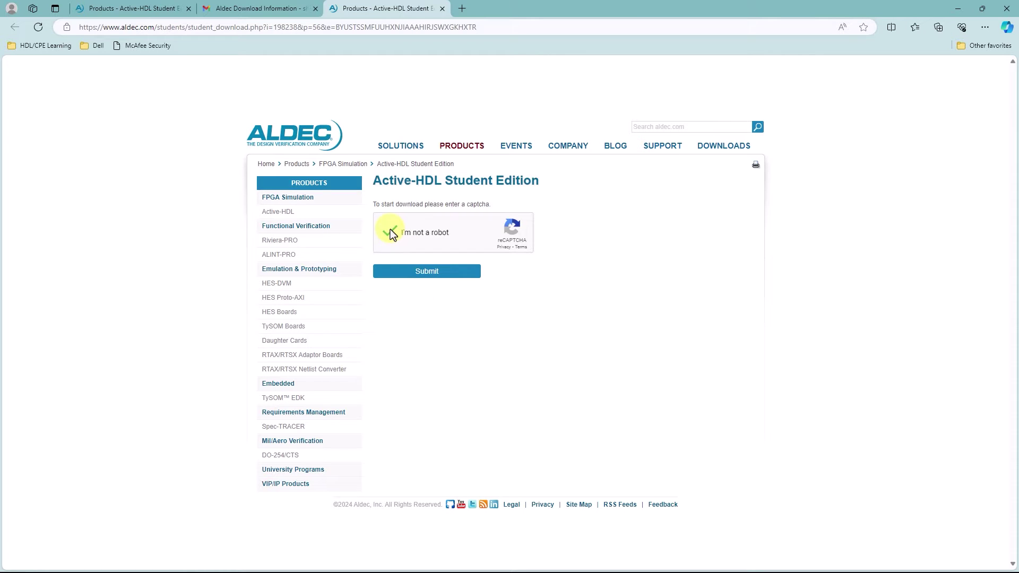
left_click(433, 274)
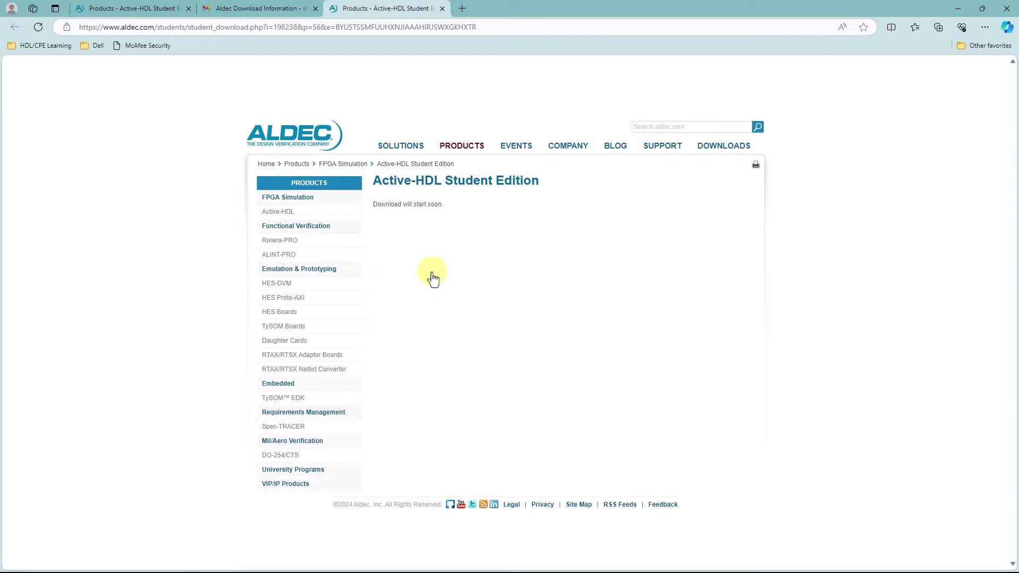
mouse_move(785, 91)
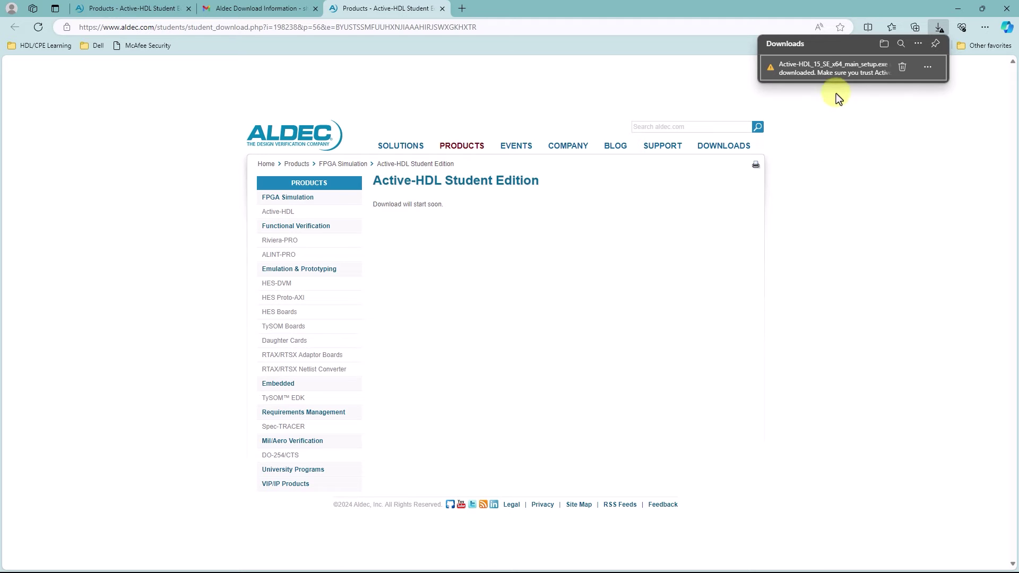
Step: Keep the flagged Active-HDL_15_SE_x64_main_setup.exe despite the trust warning, then run it
left_click(927, 67)
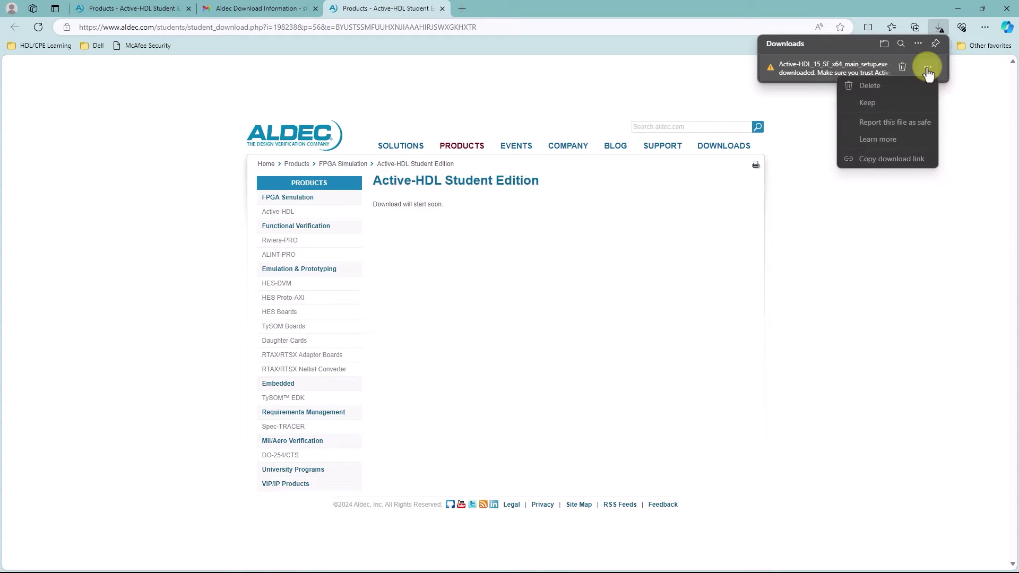
left_click(862, 103)
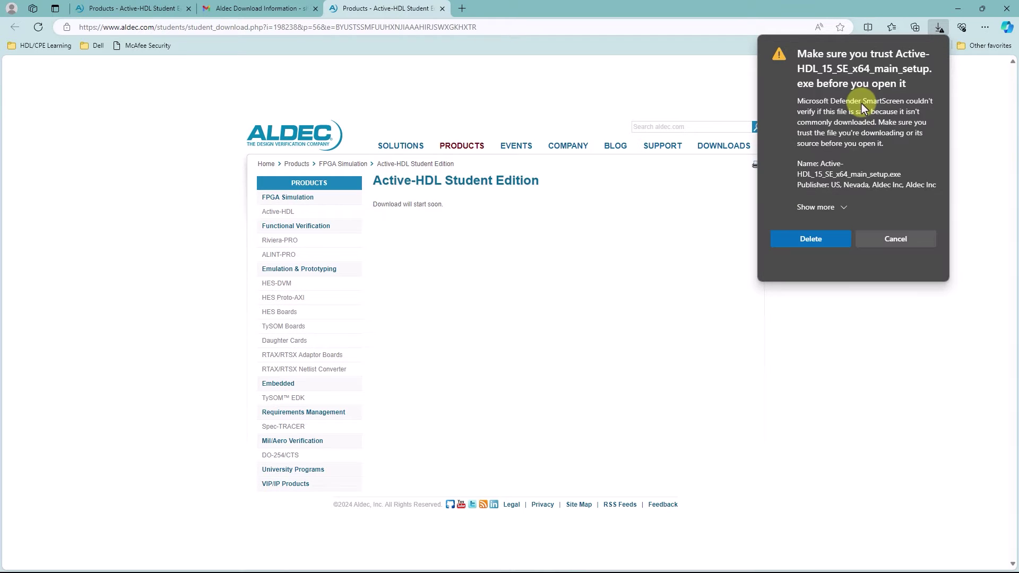
left_click(844, 210)
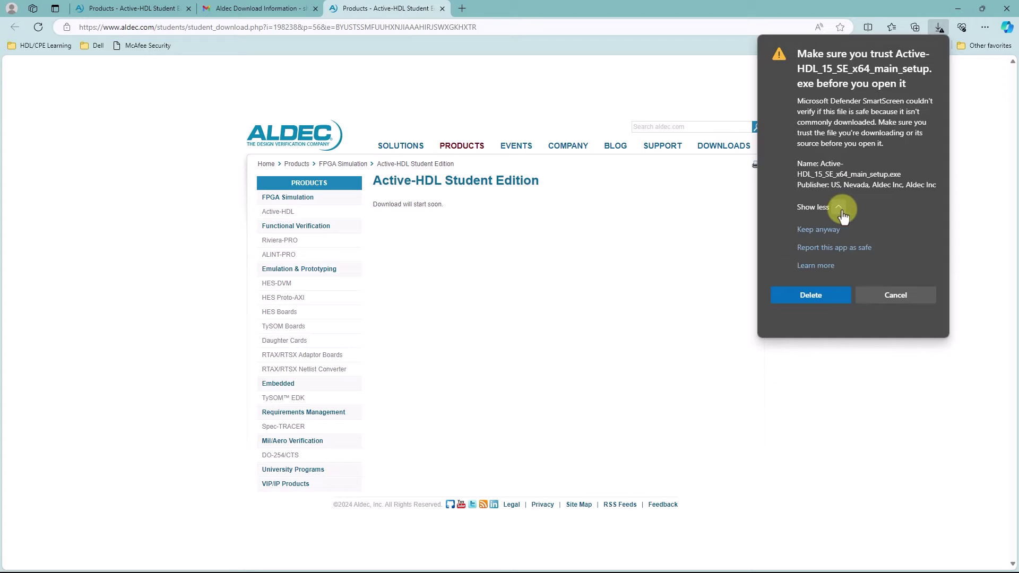
left_click(821, 232)
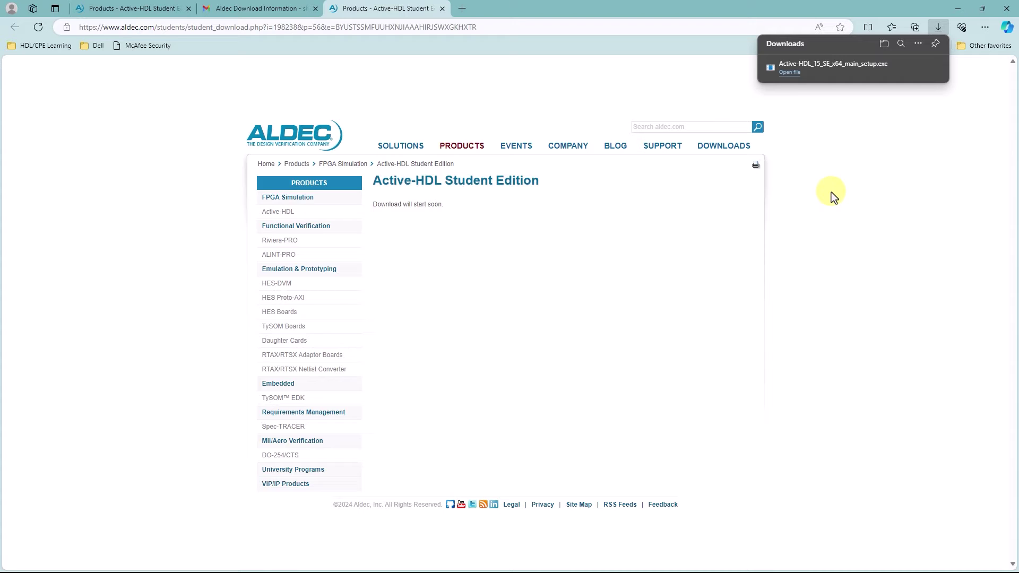
mouse_move(832, 80)
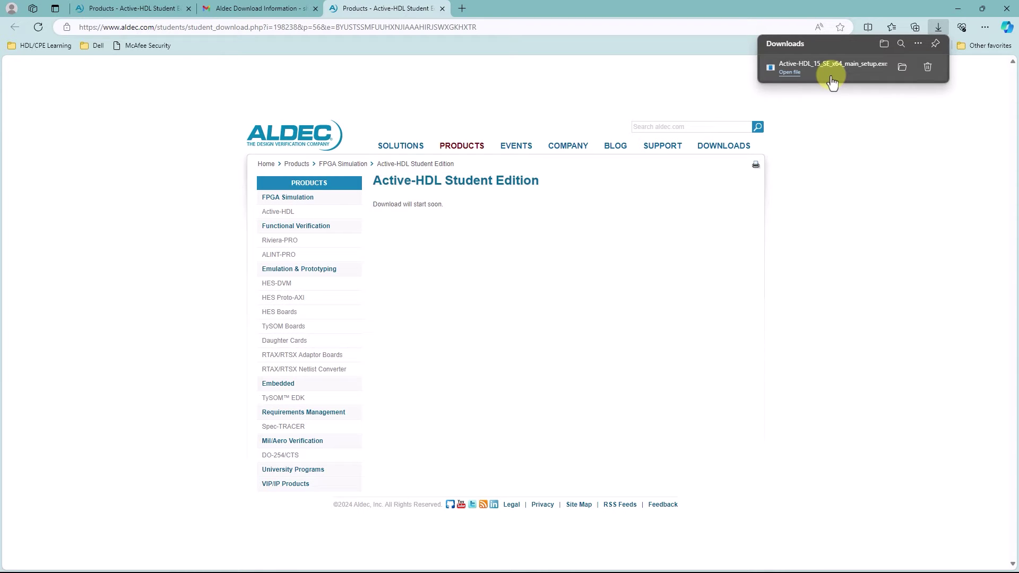
left_click(790, 74)
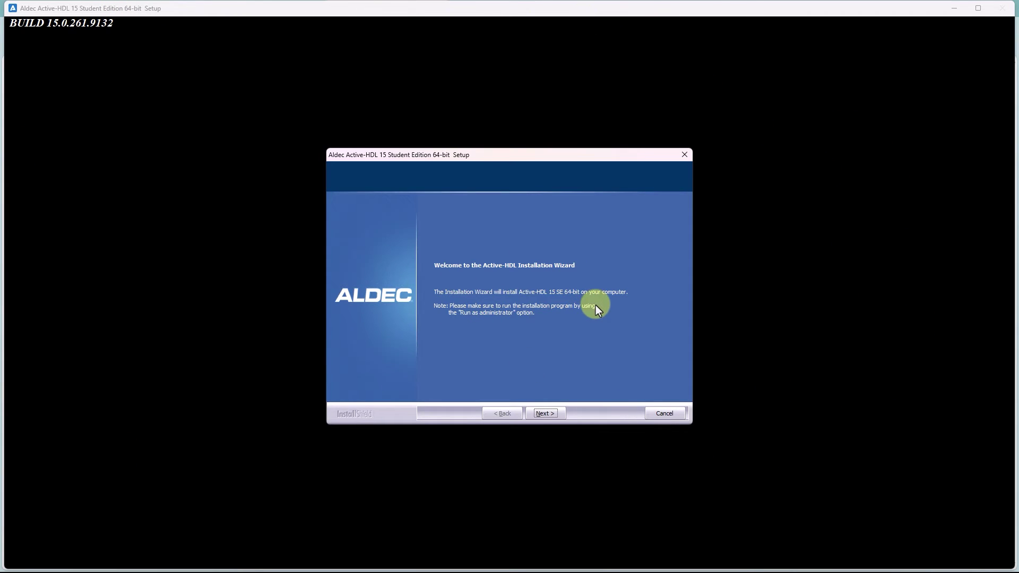
Step: Pass the installer welcome page and accept the license agreement terms
left_click(538, 418)
left_click(499, 368)
left_click(543, 416)
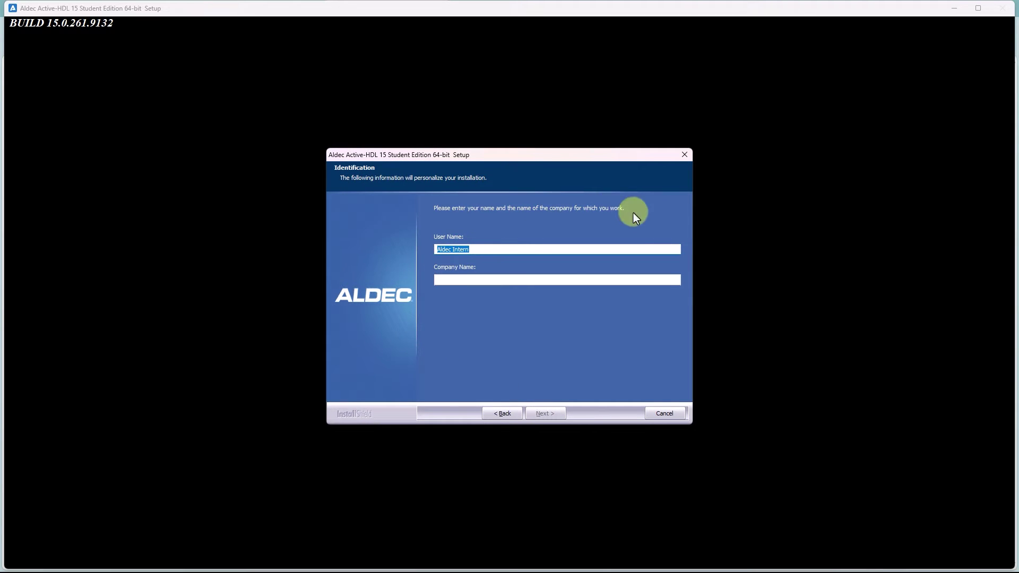
Step: Enter company name 'Alde', keep the default install folder and C:\My_Designs projects folder
left_click(504, 279)
type("Aldec")
left_click(552, 418)
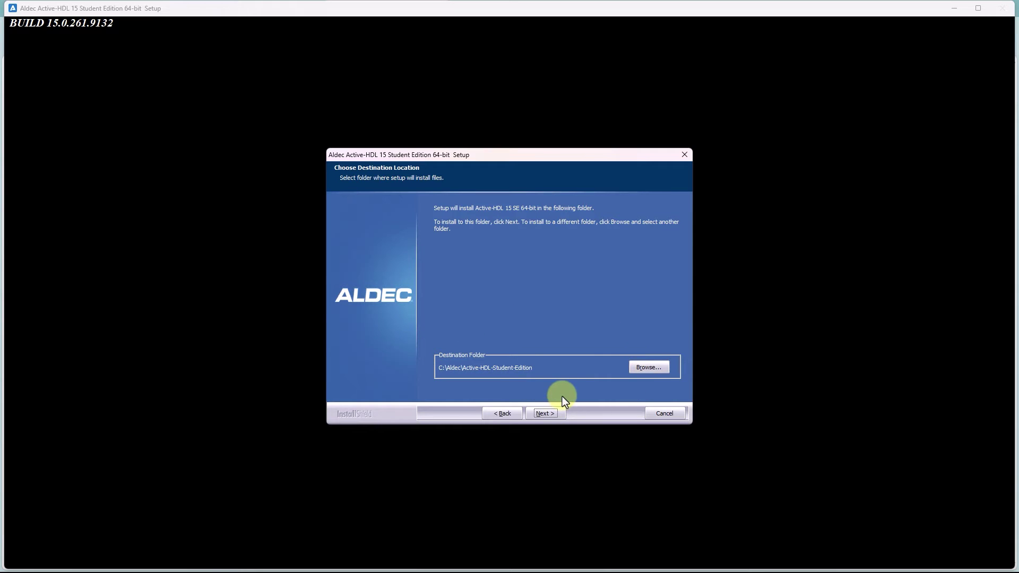
left_click(549, 416)
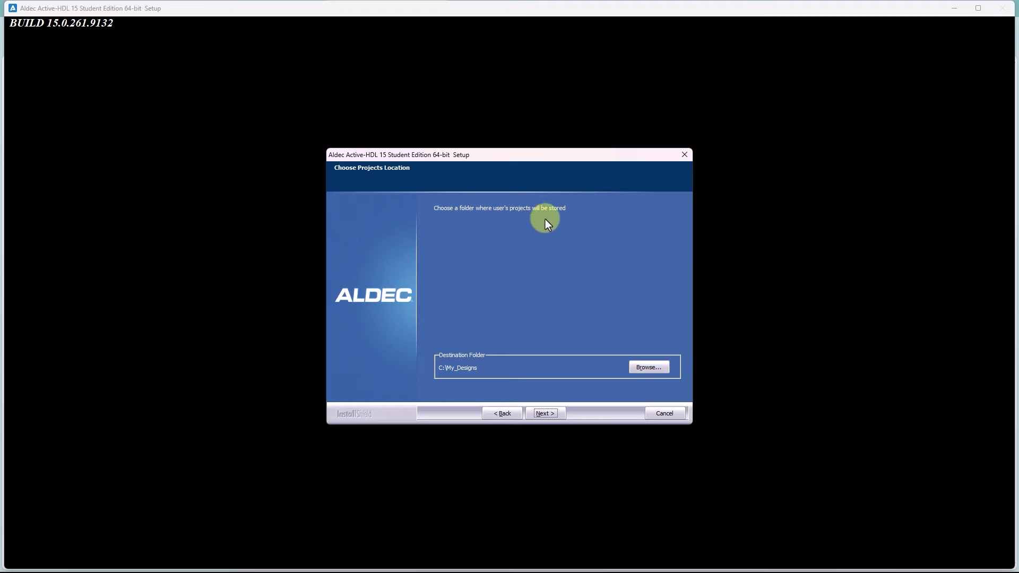
left_click(550, 415)
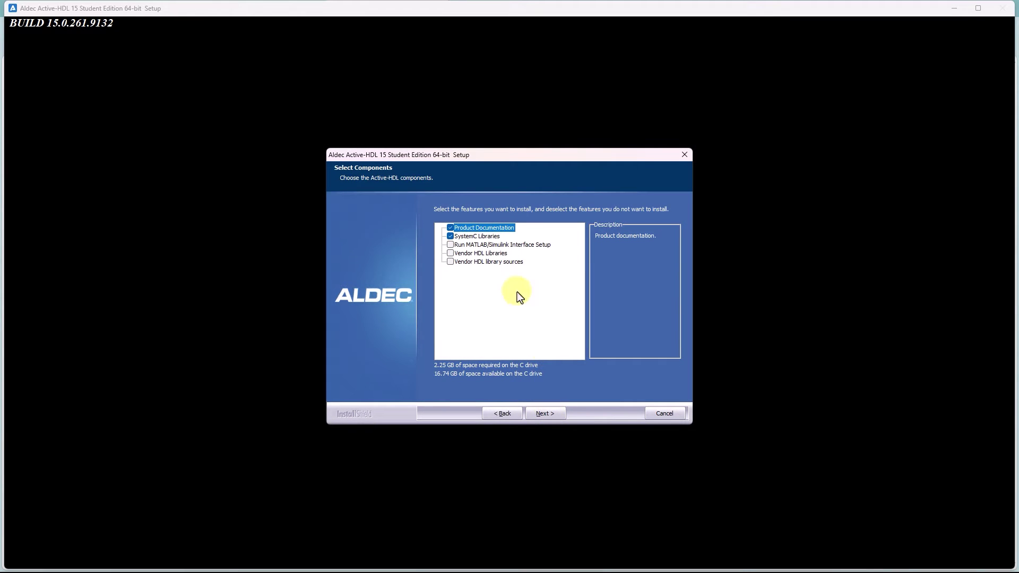
Step: Select Vendor HDL Libraries and Vendor HDL library sources, leaving MATLAB/Simulink interface unchecked
left_click(450, 245)
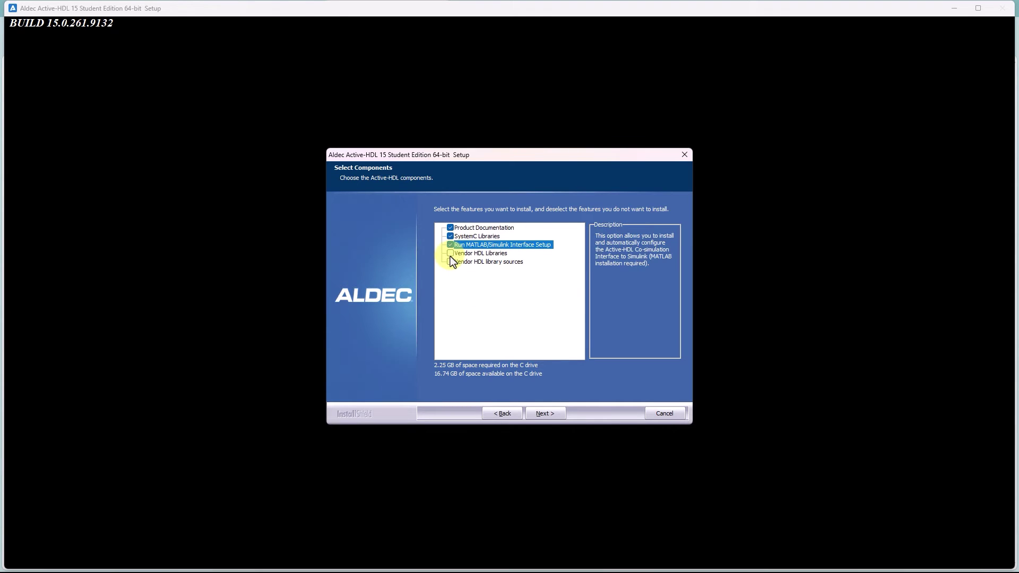
left_click(450, 254)
left_click(450, 260)
left_click(451, 245)
left_click(551, 416)
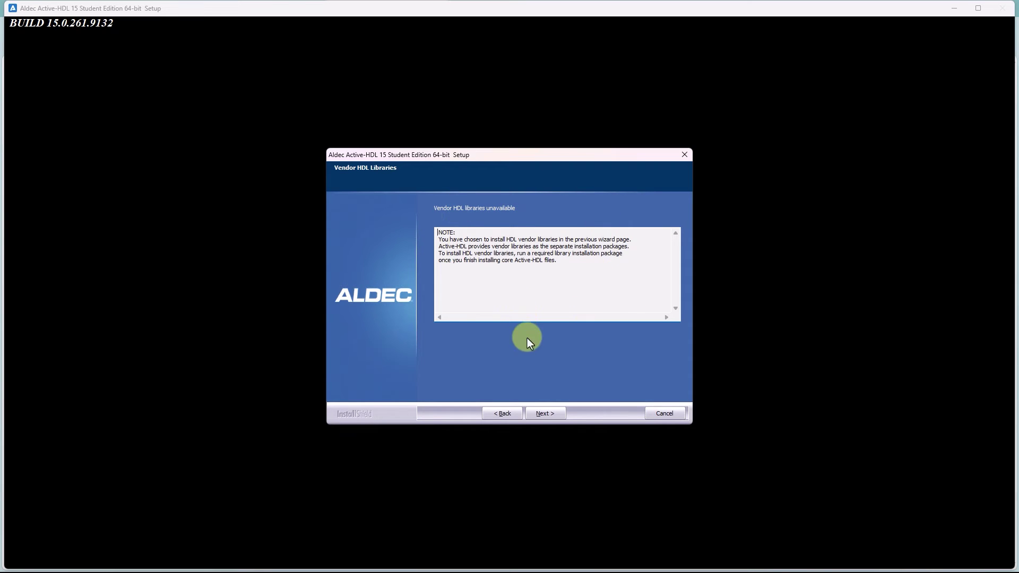
Step: Pass the vendor libraries note, keep all file associations, and install Active-HDL 15 SE 64-bit
left_click(547, 416)
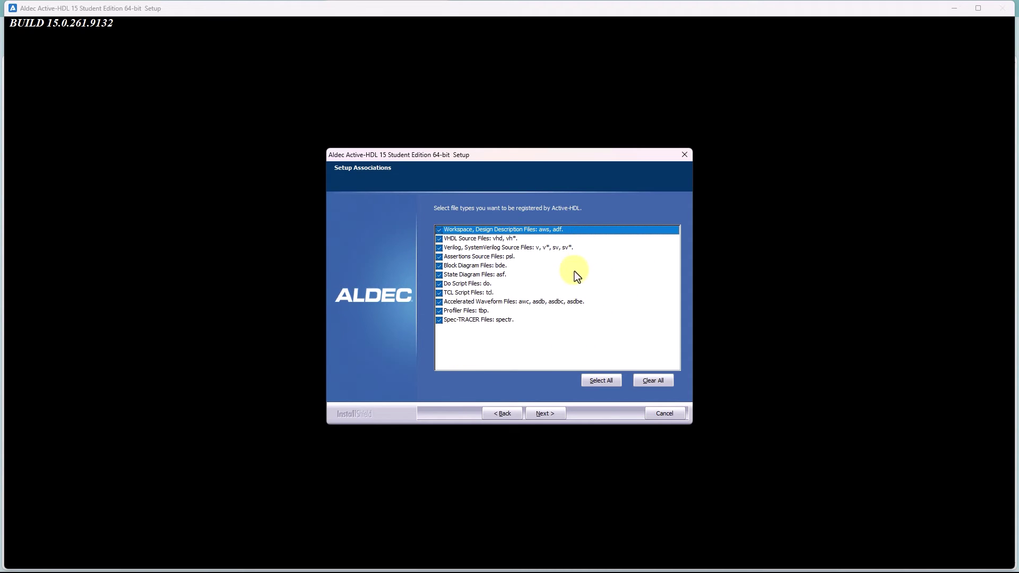
left_click(543, 415)
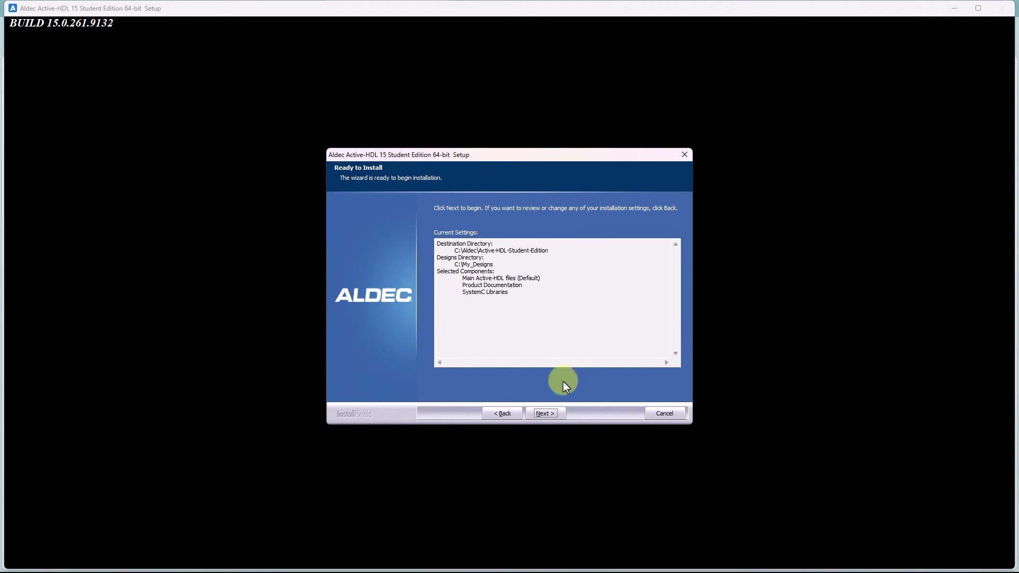
left_click(556, 413)
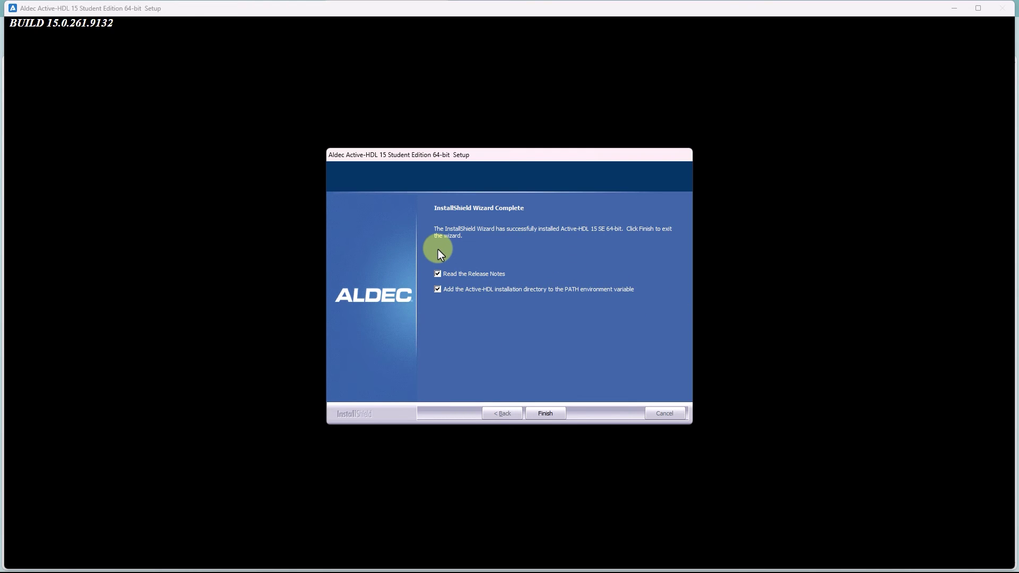
Step: Finish the installer, minimize the Edge release notes, and select the Active-HDL 15 SE desktop shortcut
left_click(550, 414)
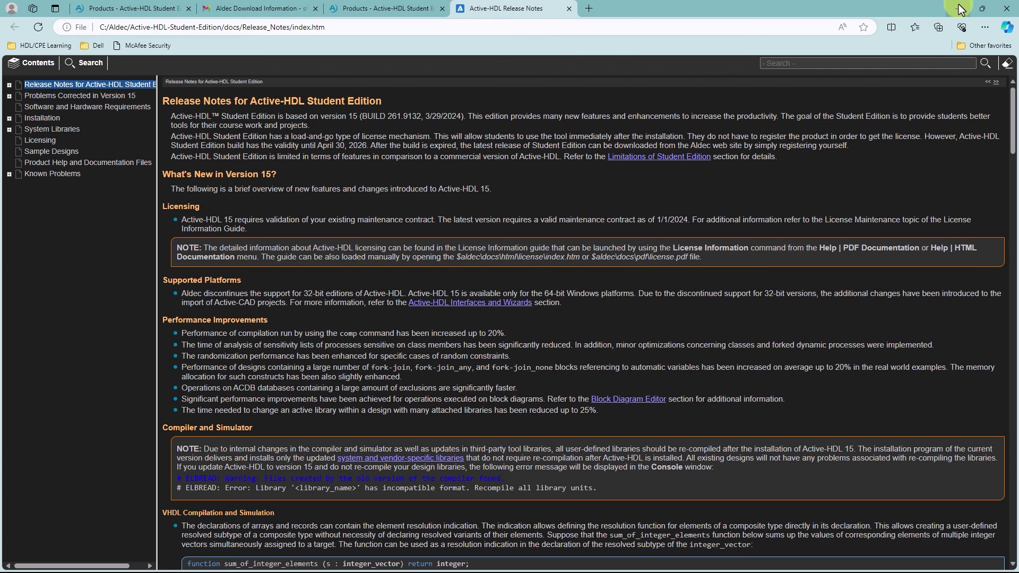
left_click(961, 8)
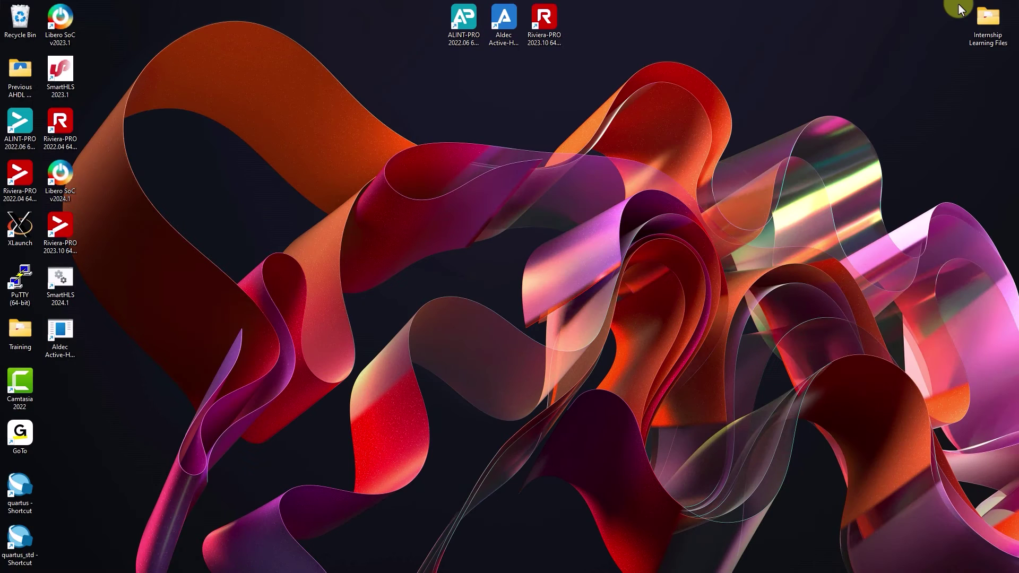
left_click(71, 332)
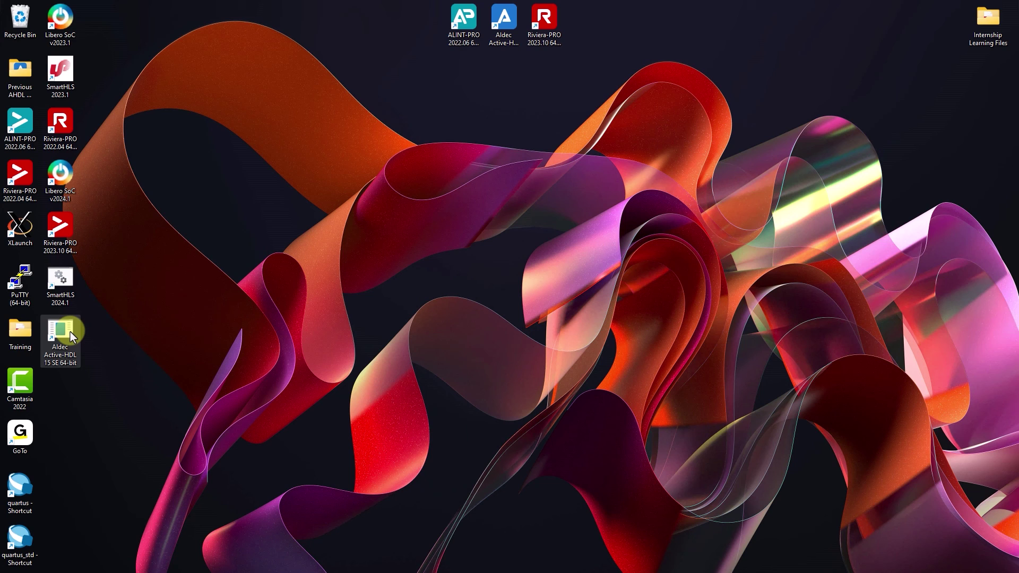
Step: Launch Active-HDL from the desktop icon, accept the educational-use notice, and maximize the window
double_click(71, 332)
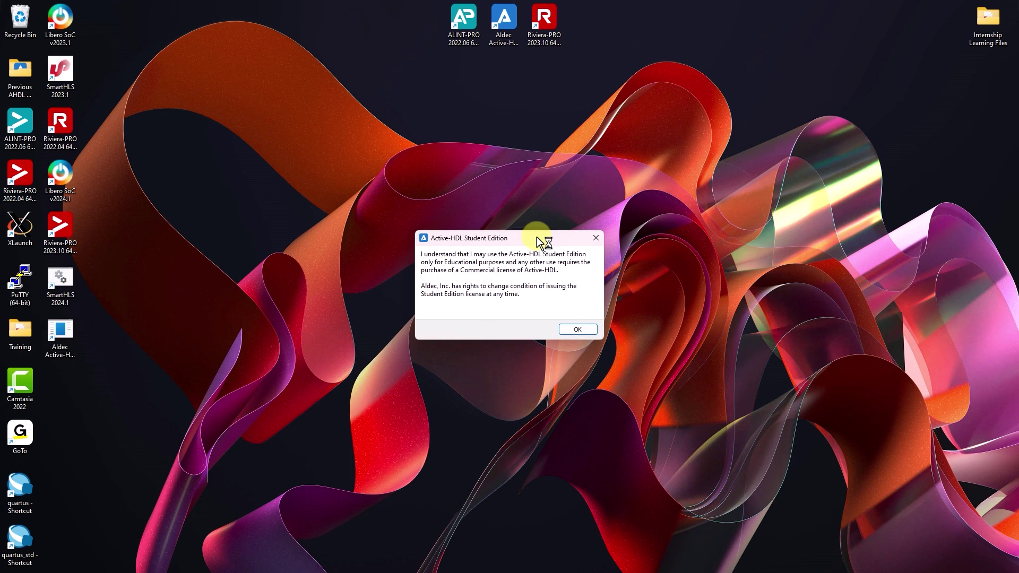
left_click(565, 333)
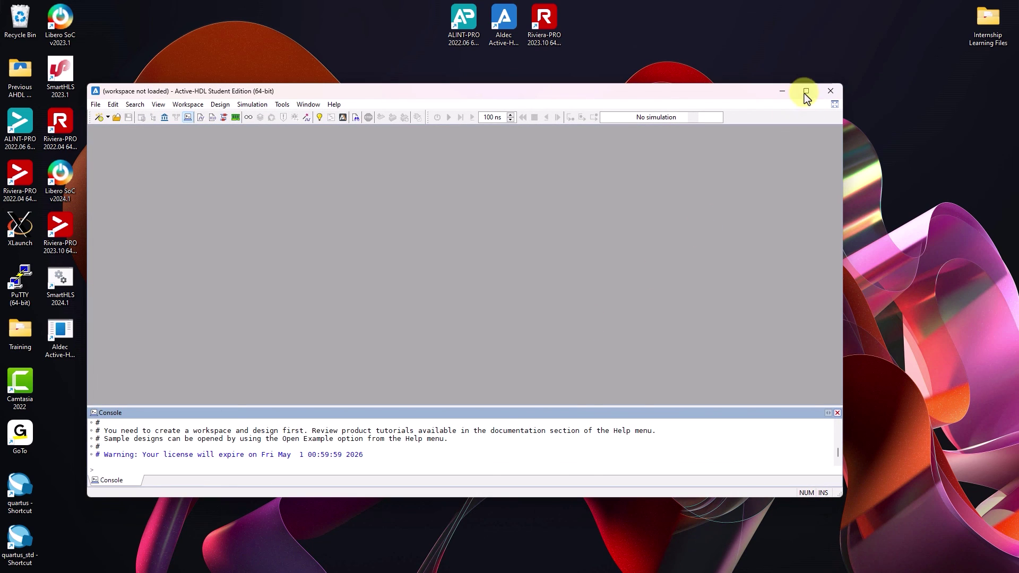
left_click(806, 92)
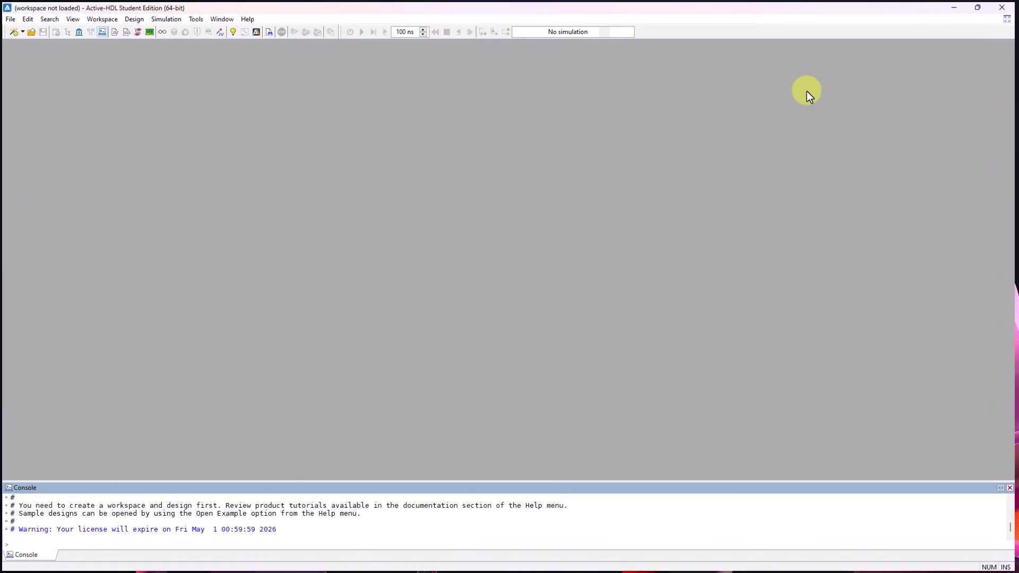